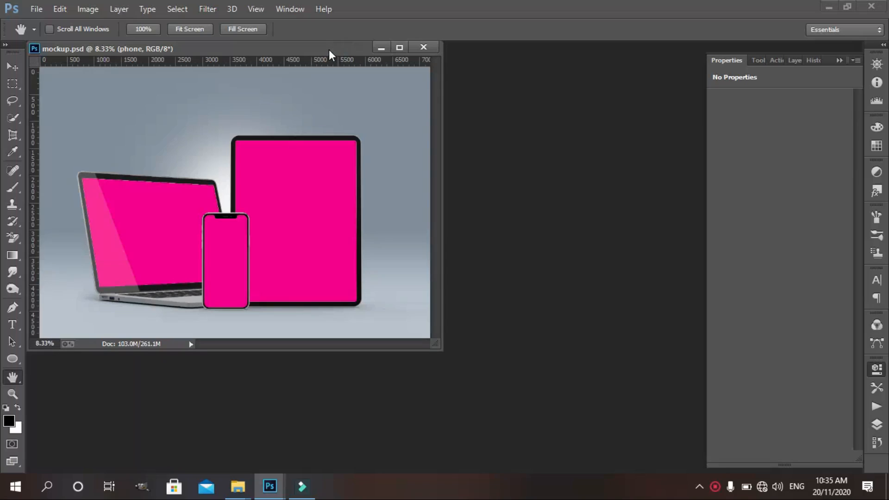
# - Dock the mockup.psd window and open the display smart object from the phone group for editing
pyautogui.moveTo(328, 49); pyautogui.dragTo(344, 49)
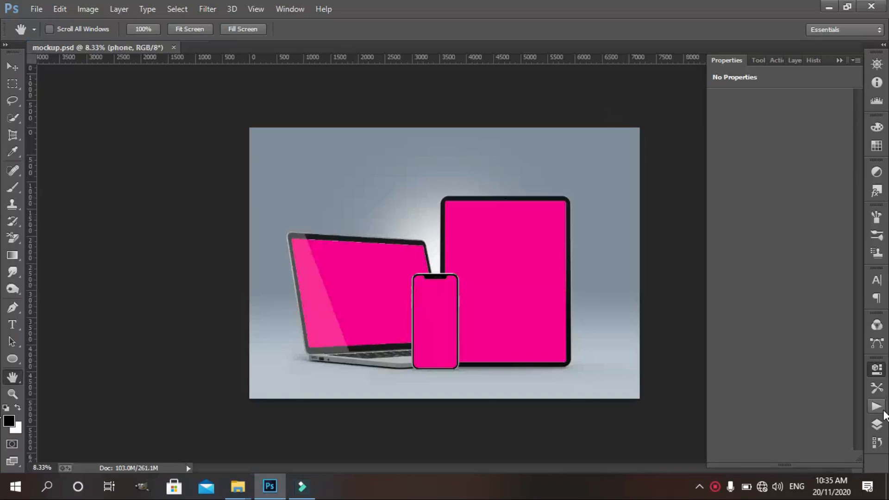
pyautogui.click(877, 425)
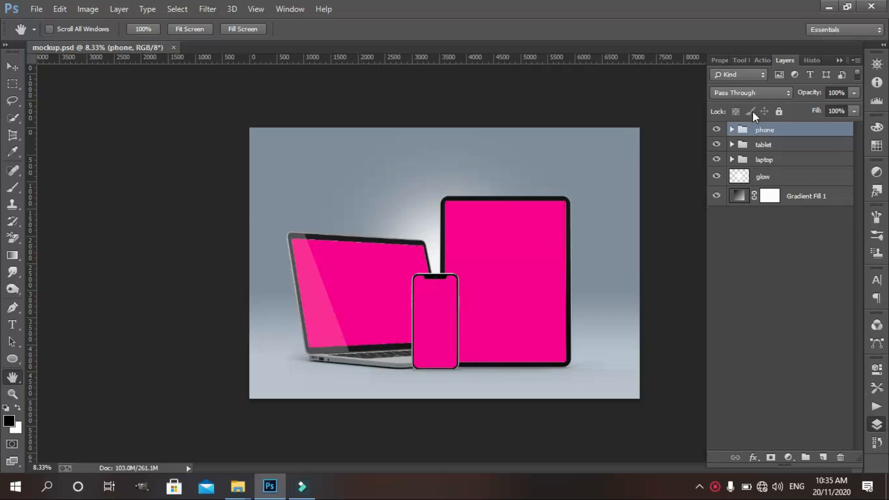
pyautogui.click(732, 129)
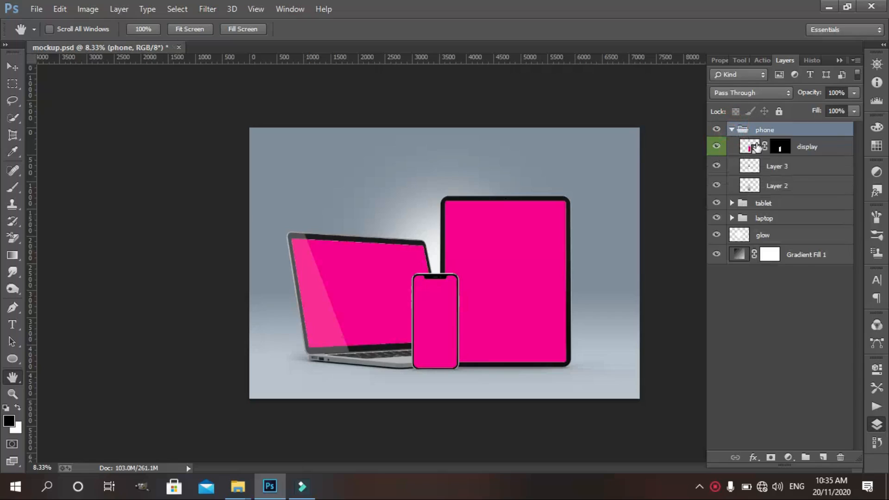
pyautogui.click(757, 150)
pyautogui.doubleClick(750, 146)
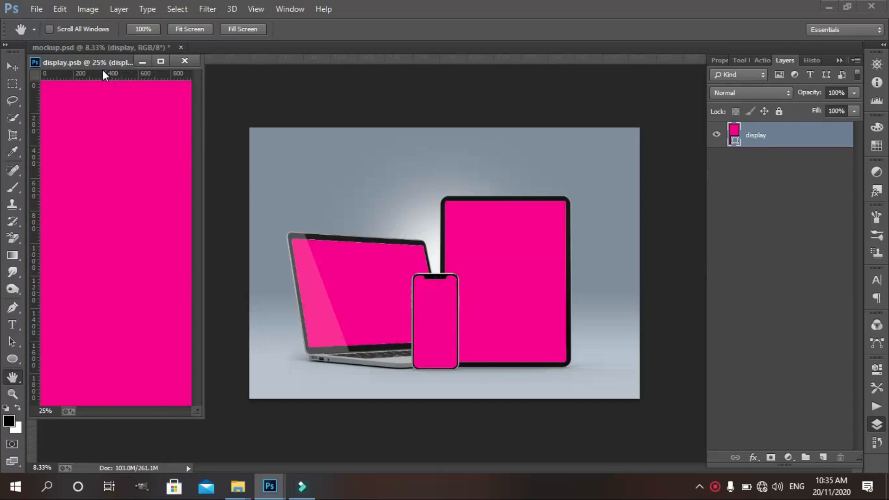
pyautogui.moveTo(99, 66); pyautogui.dragTo(129, 68)
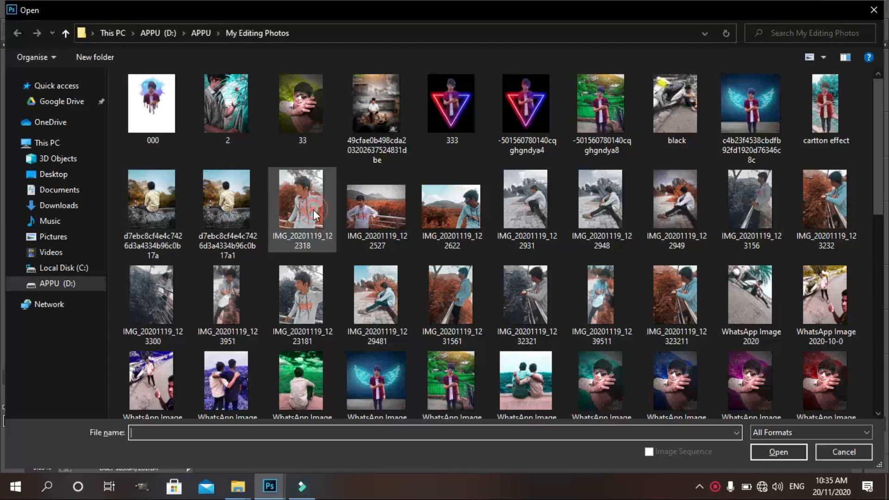
# - Browse to the My channel folder in the Open dialog
pyautogui.click(313, 209)
pyautogui.press('BackSpace')
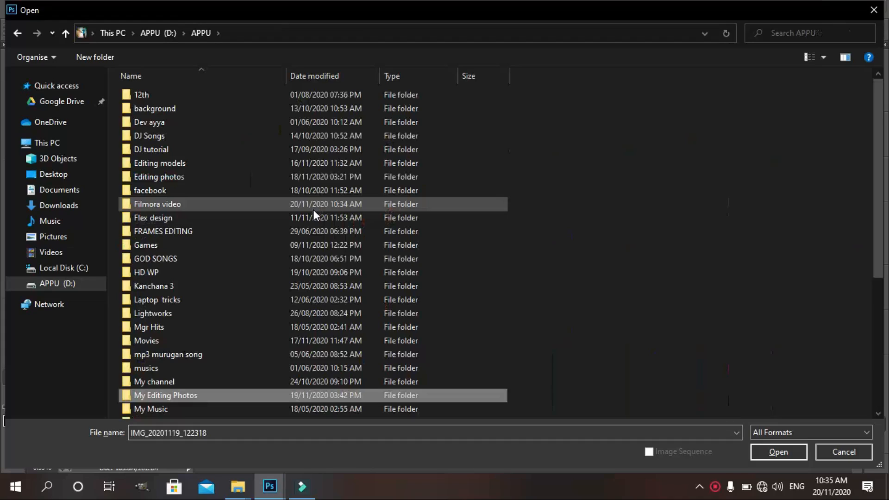
pyautogui.press('Up')
pyautogui.press('Up')
pyautogui.press('Up')
pyautogui.press('Up')
pyautogui.press('Up')
pyautogui.press('Up')
pyautogui.press('Up')
pyautogui.press('Up')
pyautogui.press('Up')
pyautogui.press('Up')
pyautogui.press('Up')
pyautogui.press('Up')
pyautogui.press('Up')
pyautogui.press('Up')
pyautogui.press('Up')
pyautogui.press('Up')
pyautogui.press('Up')
pyautogui.press('Up')
pyautogui.press('Up')
pyautogui.press('Down')
pyautogui.press('Down')
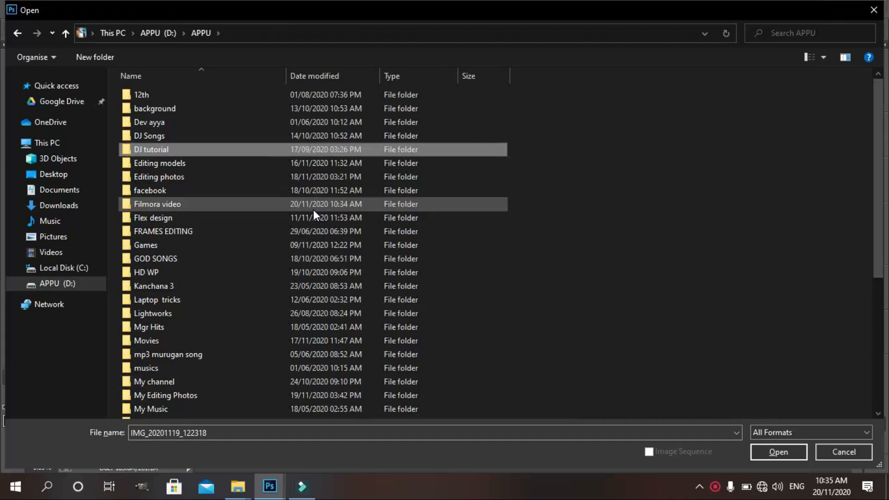
pyautogui.press('Down')
pyautogui.press('Down')
pyautogui.press('Down')
pyautogui.press('Down')
pyautogui.press('Down')
pyautogui.press('Down')
pyautogui.press('Down')
pyautogui.press('Down')
pyautogui.press('Down')
pyautogui.press('Down')
pyautogui.press('Down')
pyautogui.press('Down')
pyautogui.press('Down')
pyautogui.press('Down')
pyautogui.press('Down')
pyautogui.press('Down')
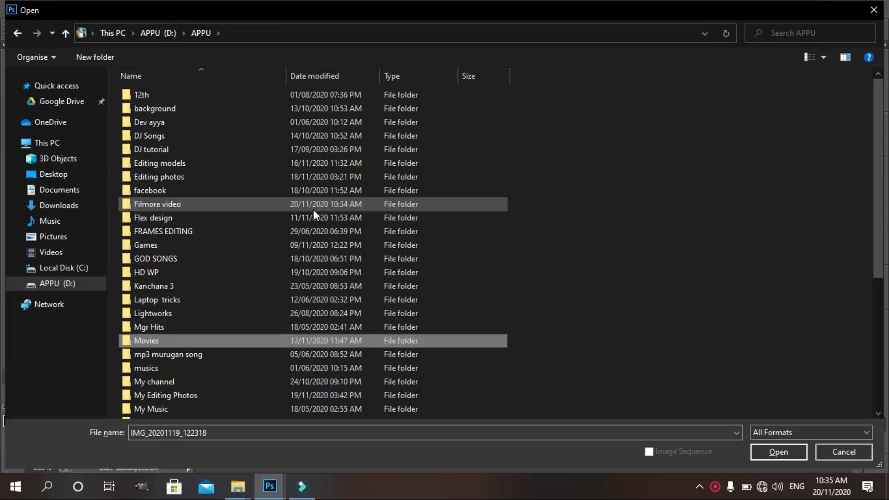
pyautogui.press('Return')
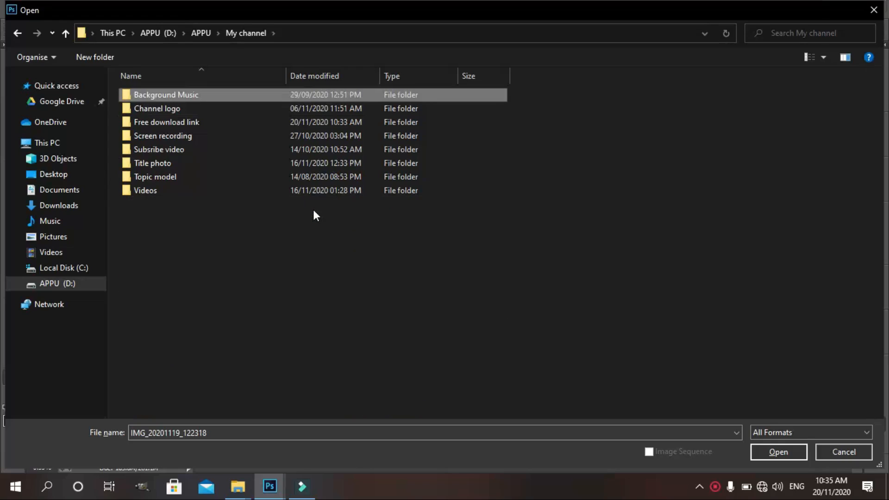
# - Open the final logo 1 JPG image from the Channel logo folder
pyautogui.press('Down')
pyautogui.press('Return')
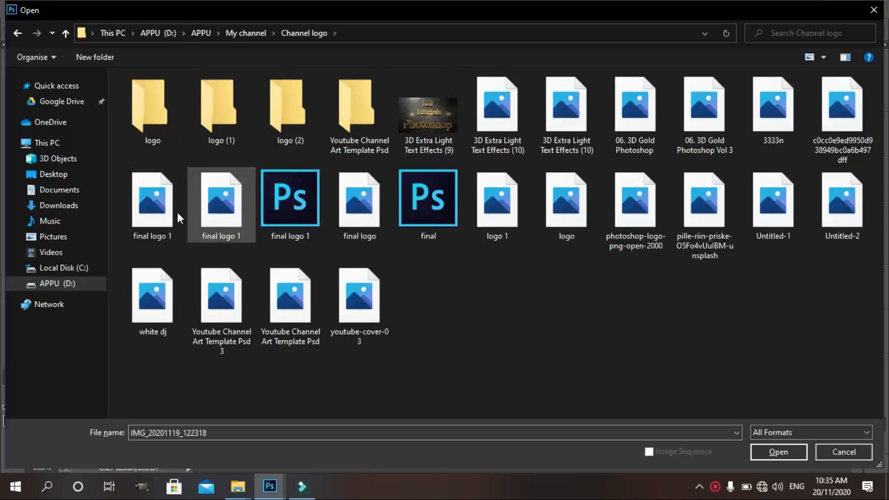
pyautogui.click(148, 206)
pyautogui.doubleClick(148, 203)
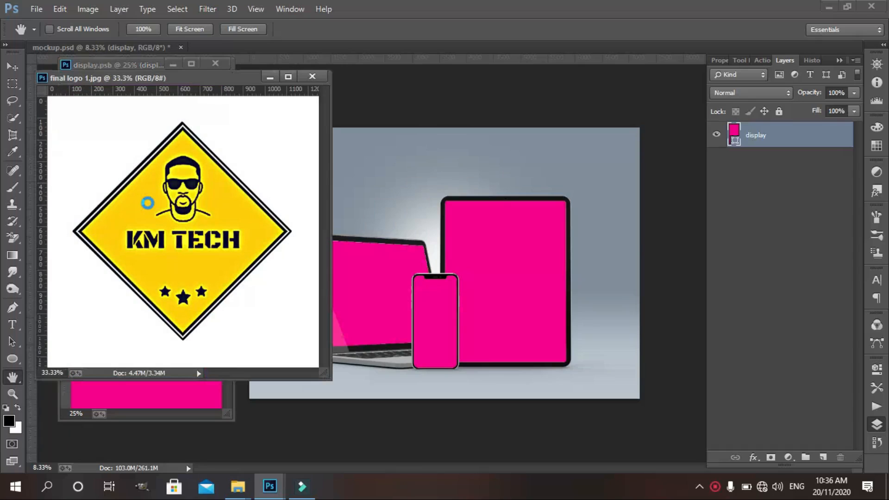
# - Copy the KM TECH logo into the phone's display.psb, accepting the depth difference, and minimize the logo document
pyautogui.moveTo(180, 79); pyautogui.dragTo(368, 62)
pyautogui.click(395, 125)
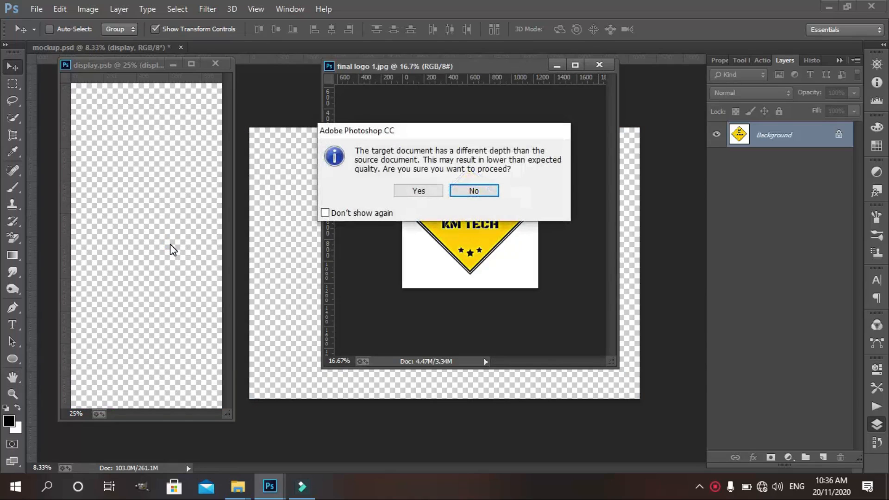
pyautogui.press('Left')
pyautogui.press('Return')
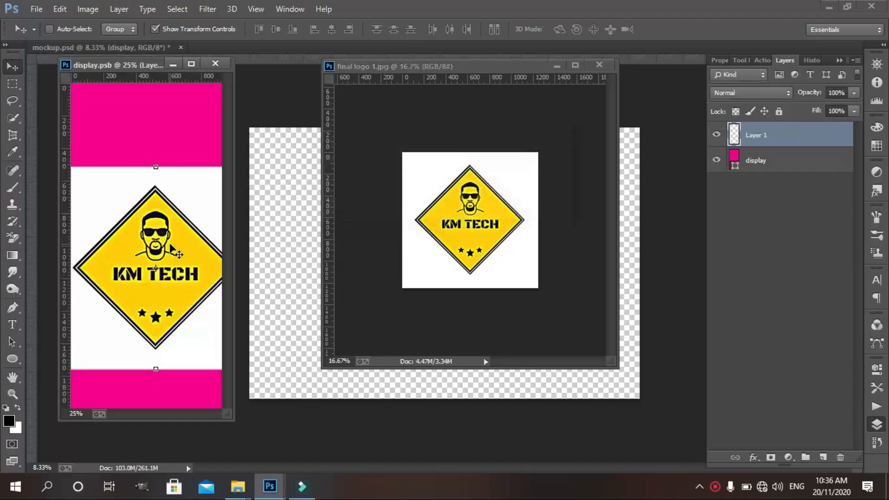
pyautogui.click(554, 66)
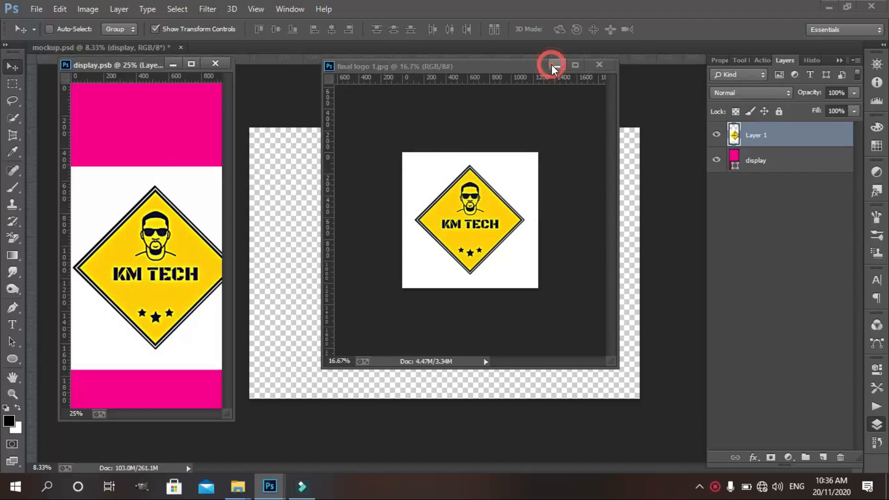
# - Stretch the logo layer to fill the whole phone display canvas, with width 74.24% and height 160%
pyautogui.hotkey('ctrl', '0')
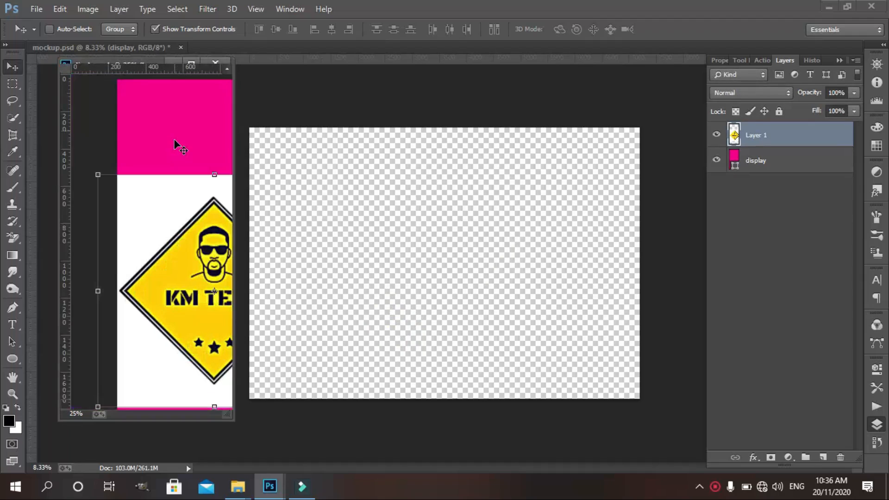
pyautogui.hotkey('ctrl', '-')
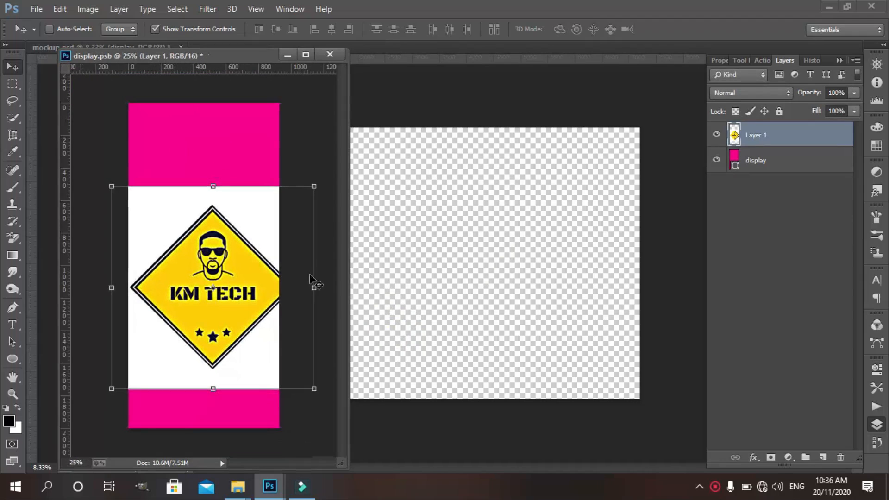
pyautogui.moveTo(314, 292); pyautogui.dragTo(276, 296)
pyautogui.moveTo(112, 290); pyautogui.dragTo(128, 289)
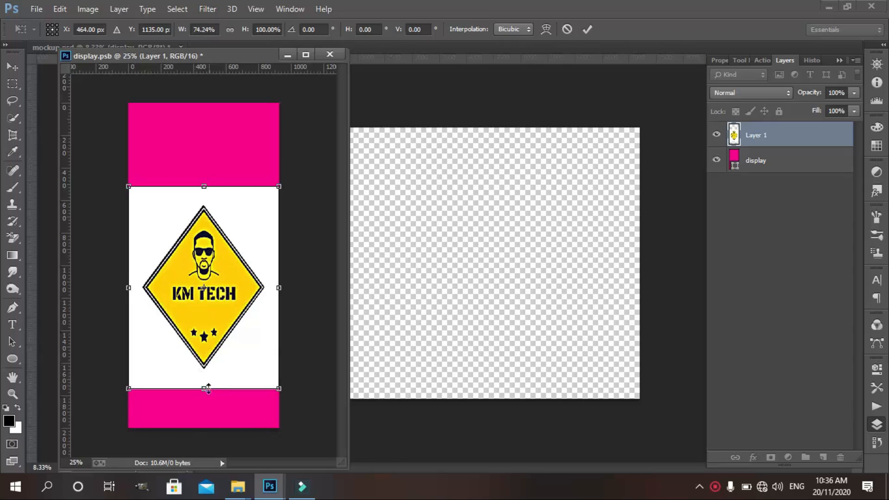
pyautogui.moveTo(207, 393); pyautogui.dragTo(206, 434)
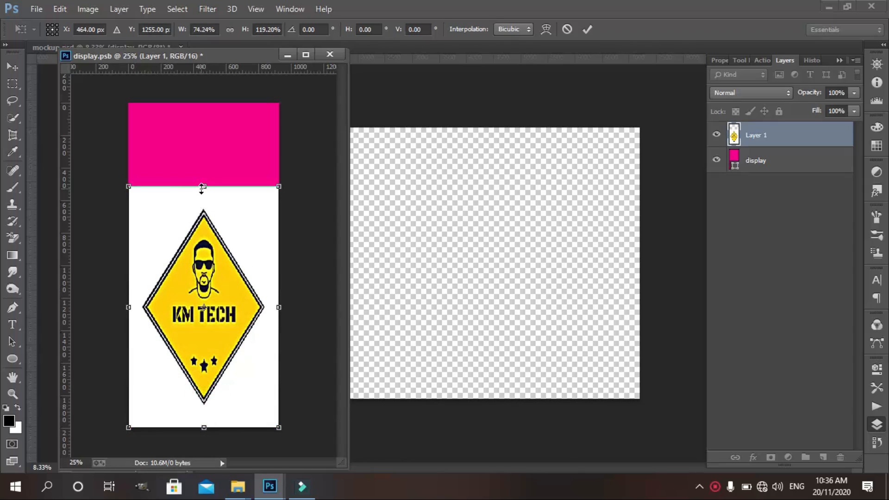
pyautogui.moveTo(201, 188); pyautogui.dragTo(212, 101)
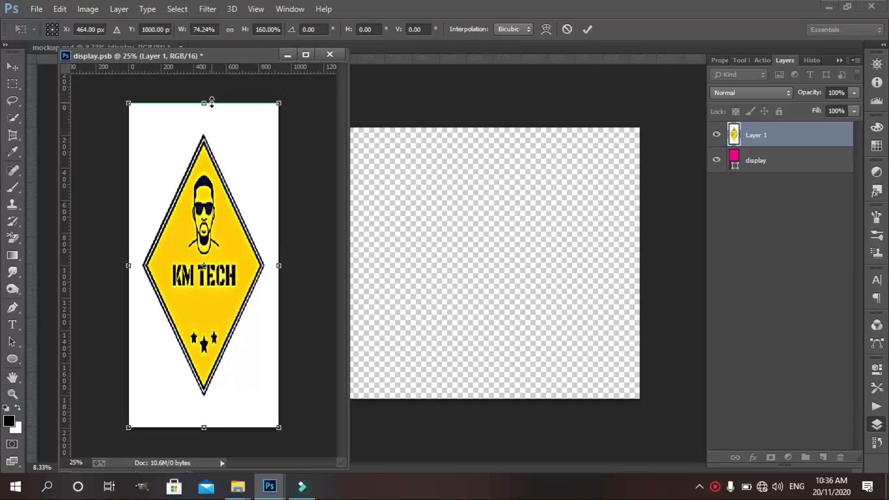
pyautogui.press('Return')
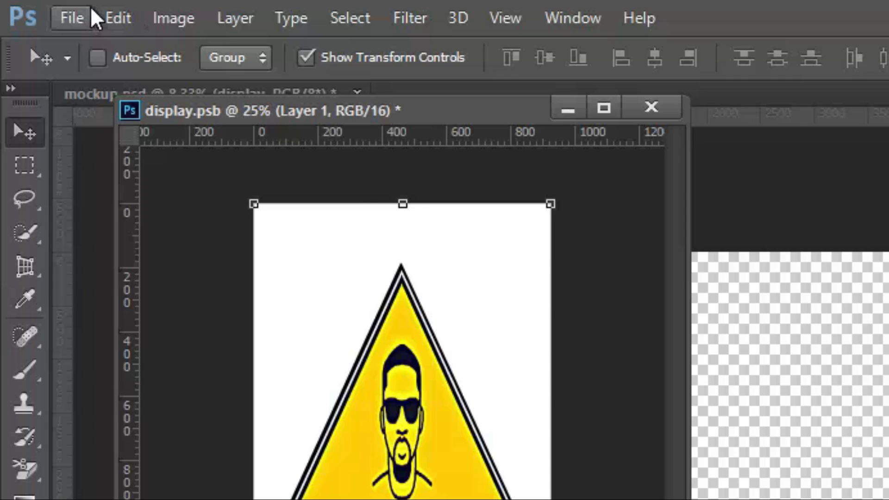
# - Save display.psb to update the phone screen in the mockup and close it
pyautogui.click(45, 7)
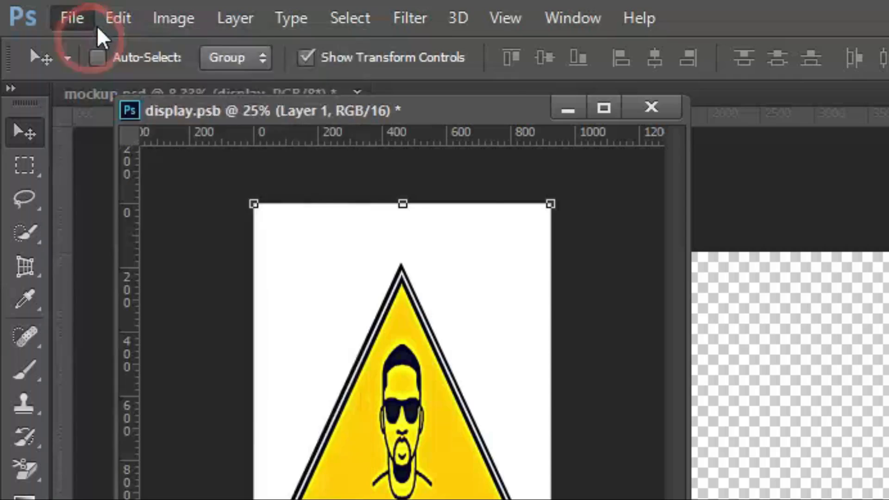
pyautogui.moveTo(61, 12)
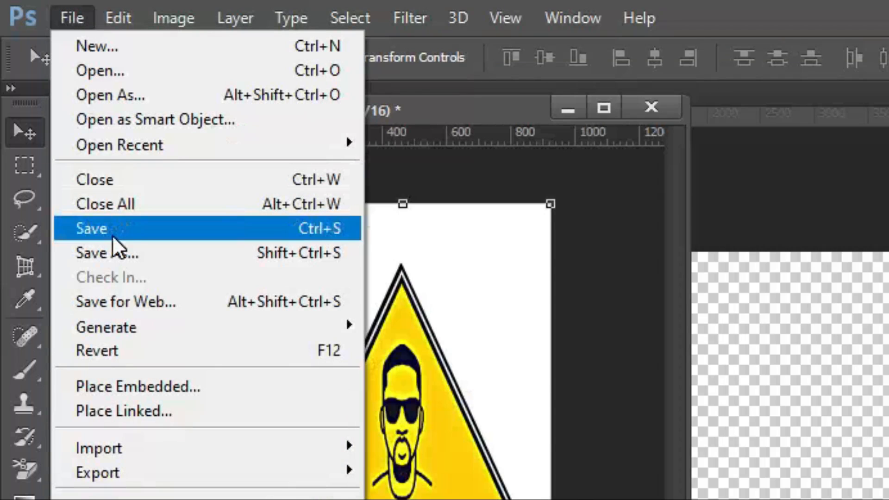
pyautogui.click(111, 235)
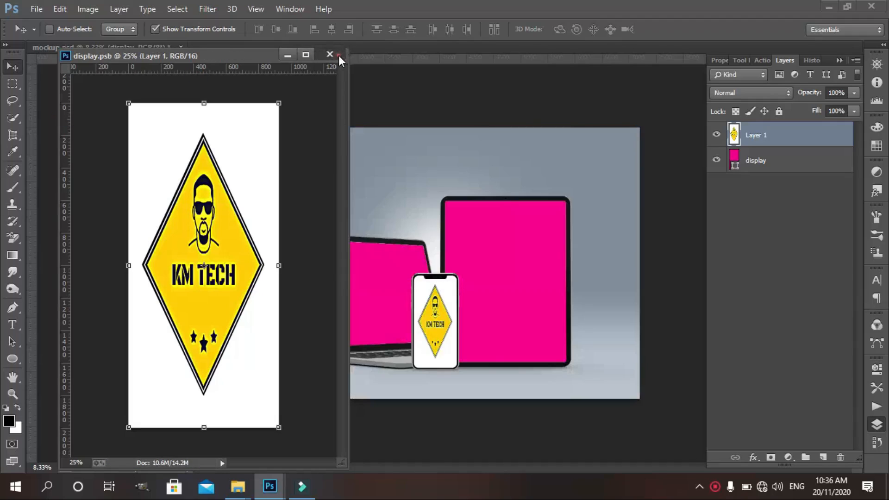
pyautogui.click(338, 54)
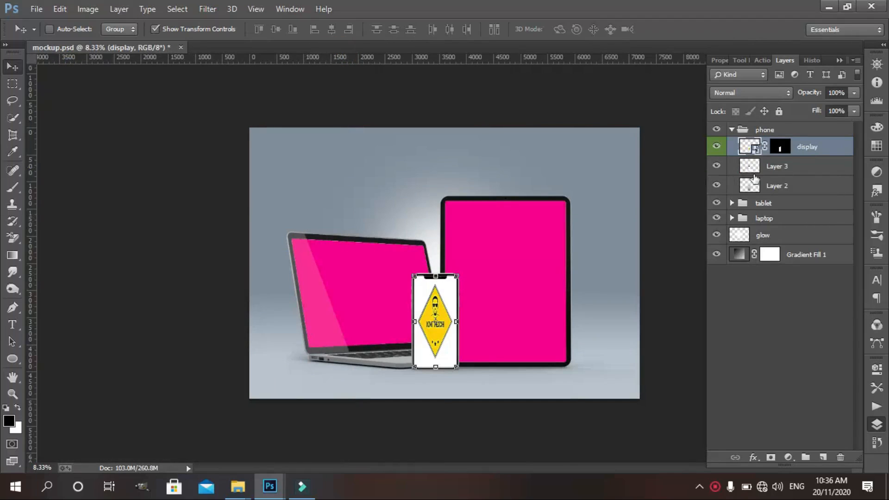
# - Collapse the phone group and open the display smart object from the tablet group for editing
pyautogui.click(732, 130)
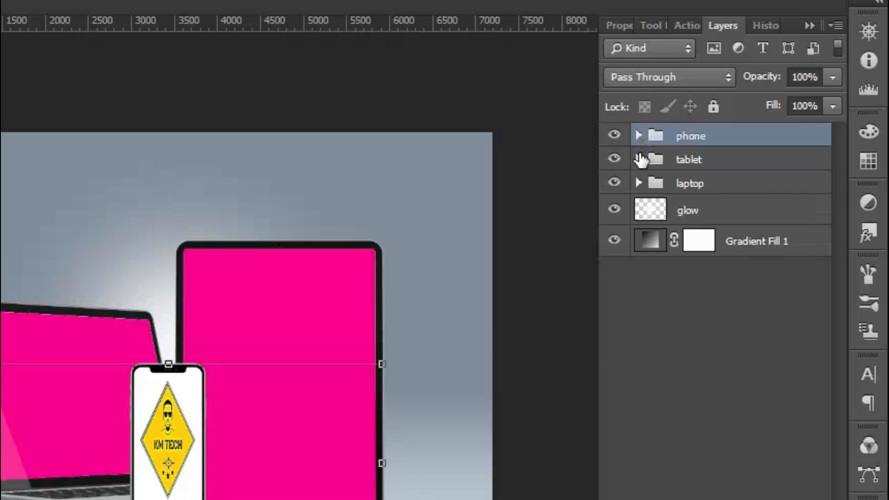
pyautogui.click(732, 145)
pyautogui.doubleClick(755, 165)
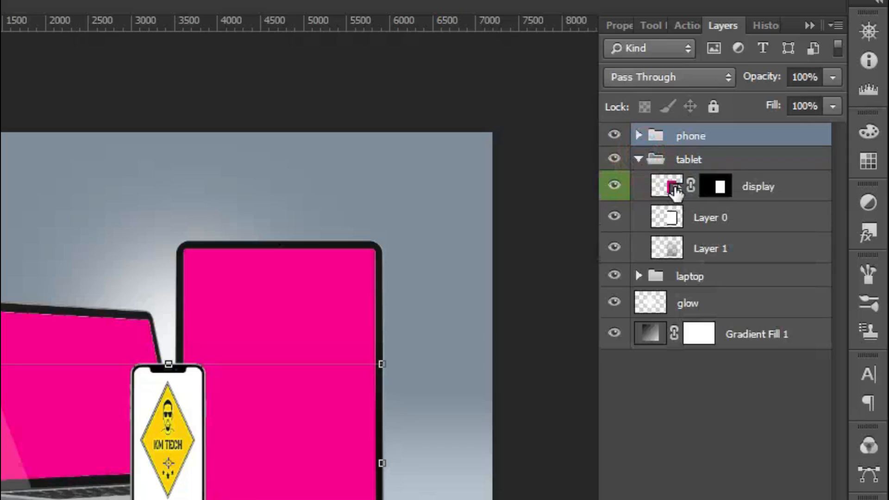
pyautogui.click(674, 188)
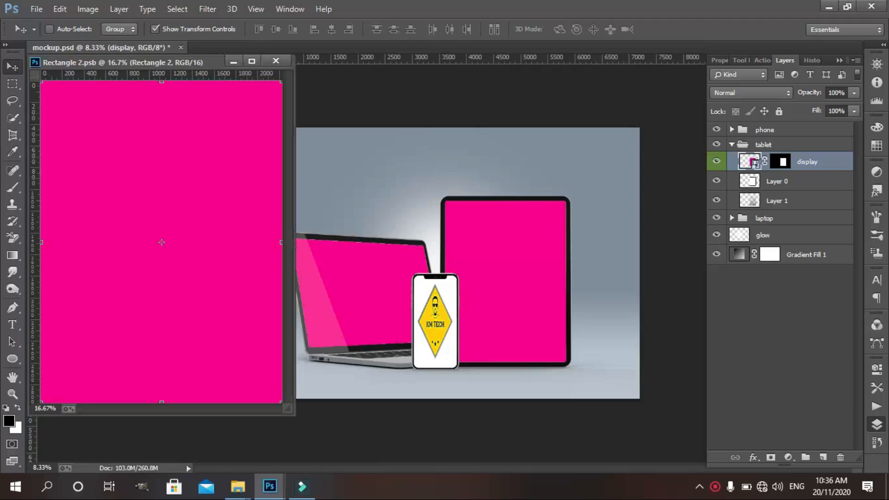
# - Try to copy the KM TECH logo into the tablet's Rectangle 2.psb, setting the depth warning not to show again
pyautogui.moveTo(263, 494)
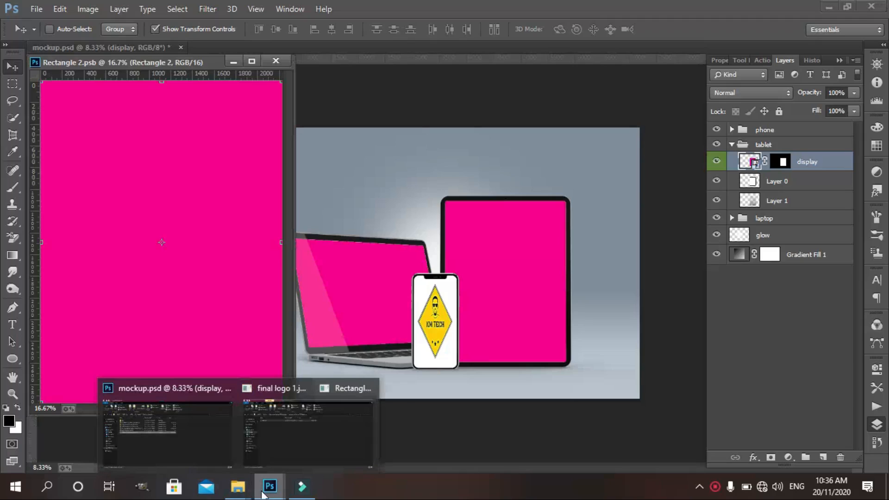
pyautogui.click(295, 455)
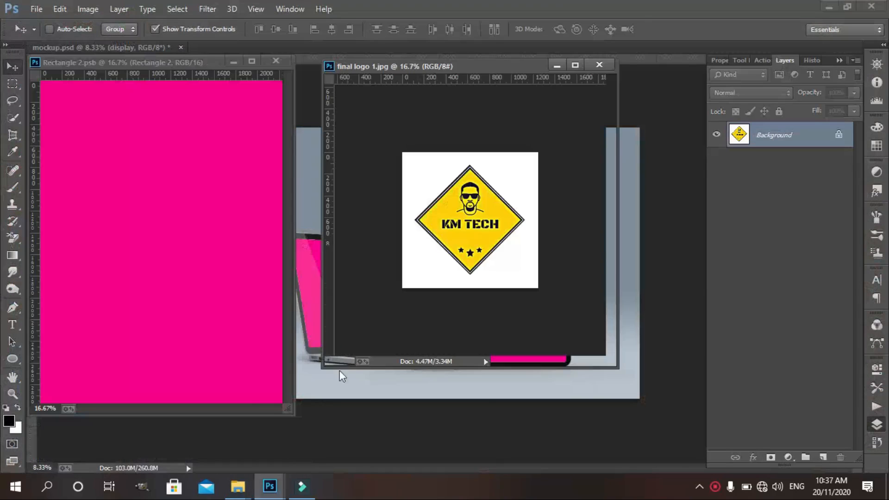
pyautogui.moveTo(449, 235); pyautogui.dragTo(182, 268)
pyautogui.click(353, 212)
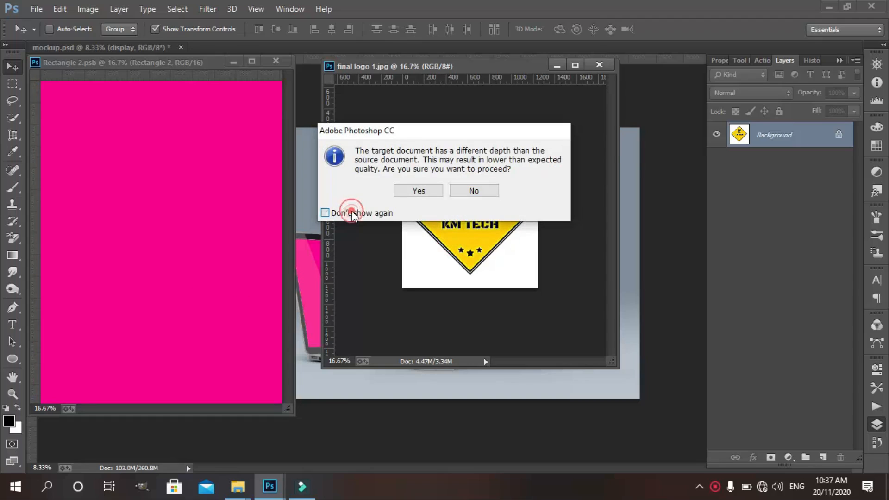
pyautogui.press('Return')
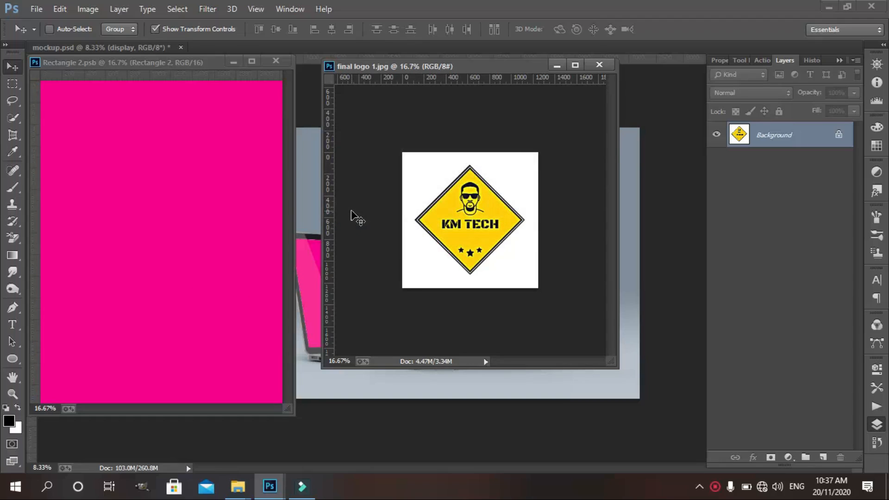
pyautogui.click(557, 65)
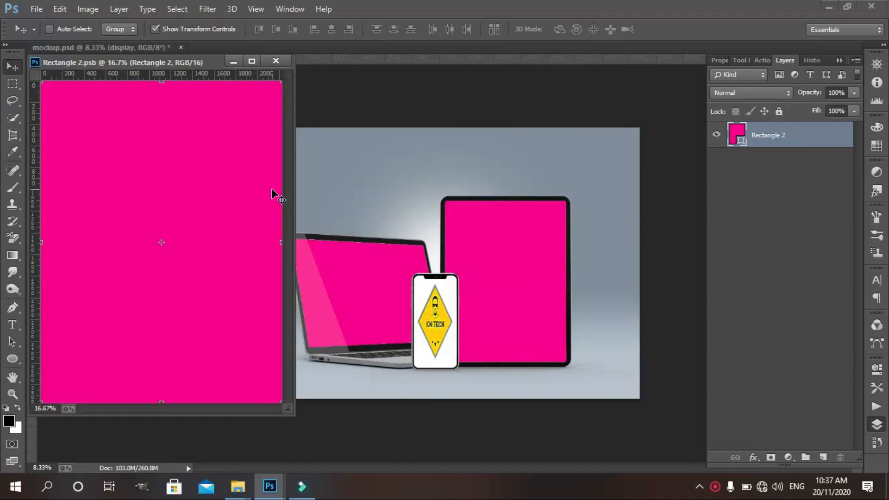
# - Copy the KM TECH logo from final logo 1.jpg into the tablet's Rectangle 2.psb and minimize the logo document
pyautogui.moveTo(276, 477)
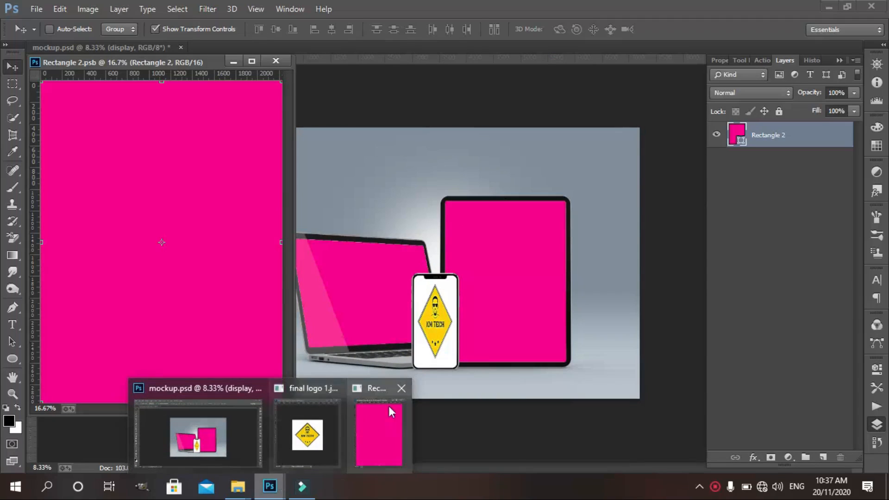
pyautogui.click(332, 418)
pyautogui.moveTo(452, 254); pyautogui.dragTo(219, 292)
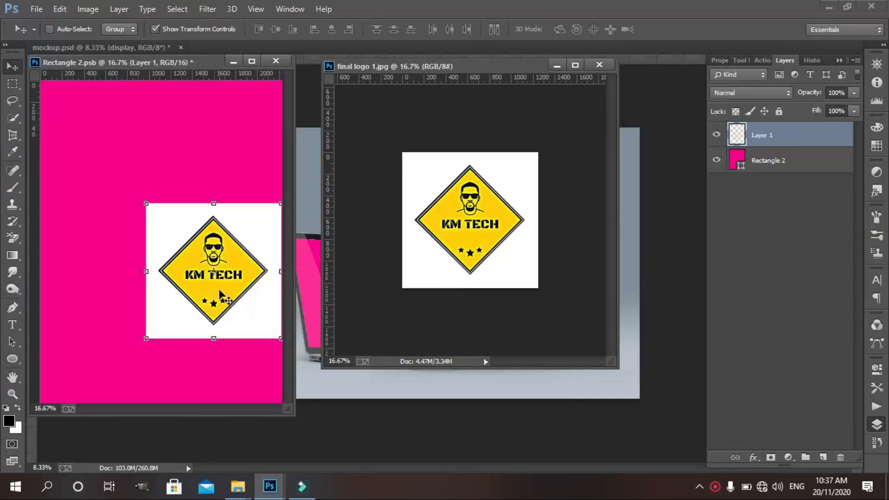
pyautogui.click(555, 61)
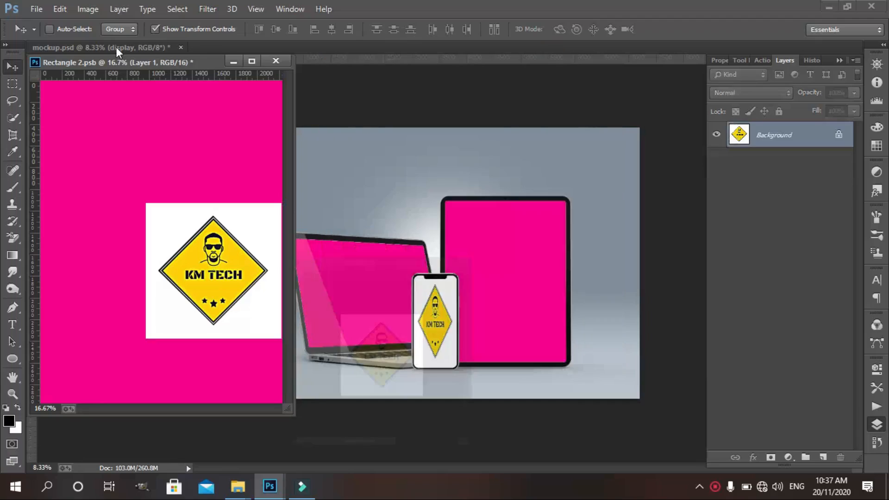
# - Stretch the KM TECH logo to about 178% width and 238% height so it fills the Rectangle 2.psb canvas
pyautogui.click(161, 60)
pyautogui.moveTo(163, 59); pyautogui.dragTo(272, 57)
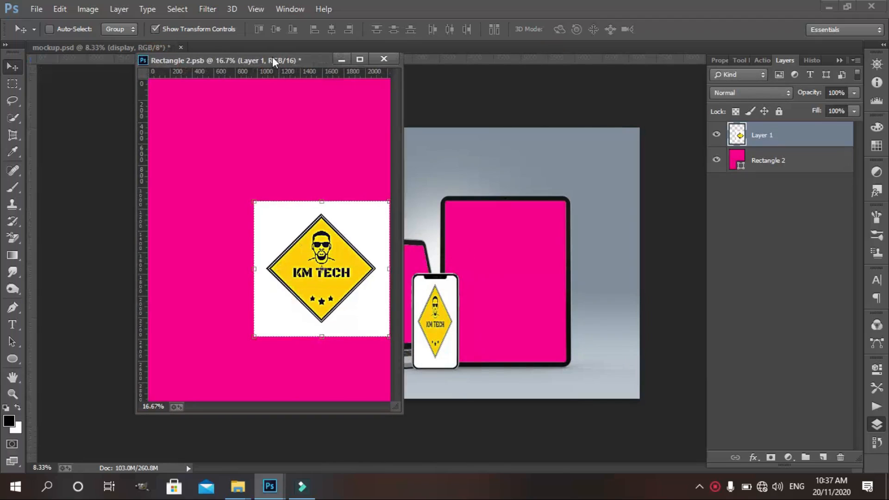
pyautogui.hotkey('ctrl', '-')
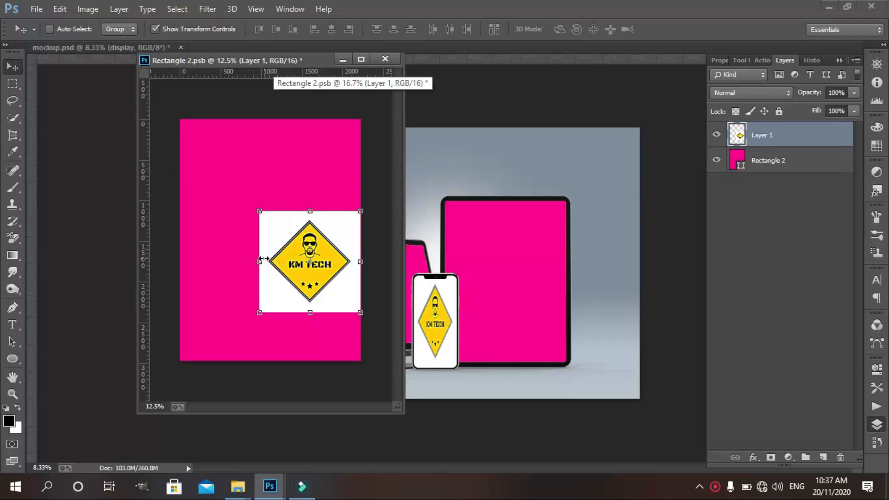
pyautogui.moveTo(260, 262); pyautogui.dragTo(180, 262)
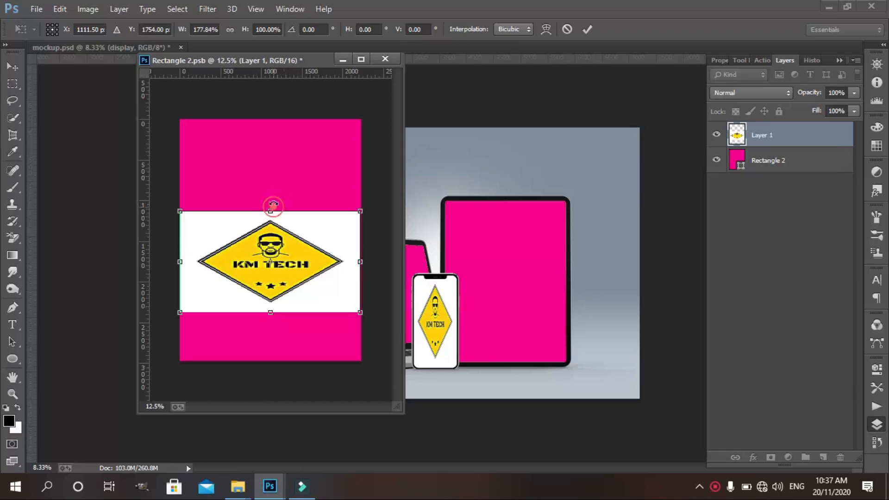
pyautogui.moveTo(270, 206); pyautogui.dragTo(274, 120)
pyautogui.moveTo(273, 316); pyautogui.dragTo(279, 365)
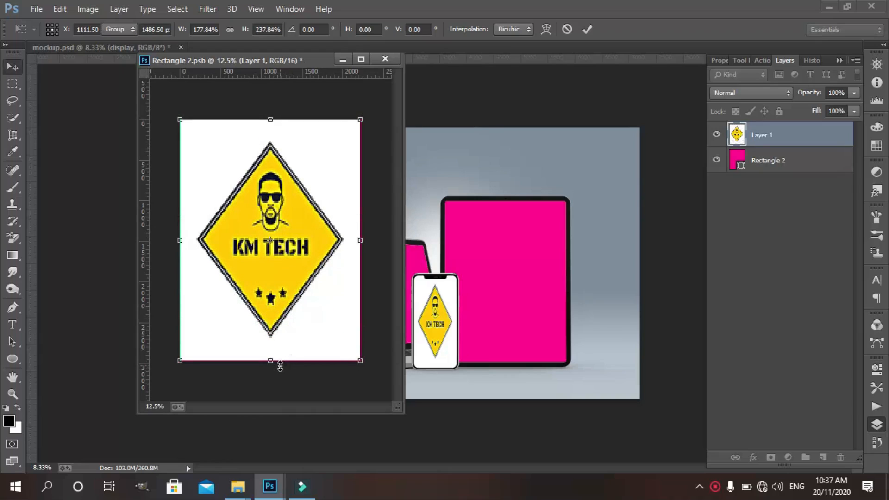
pyautogui.press('Return')
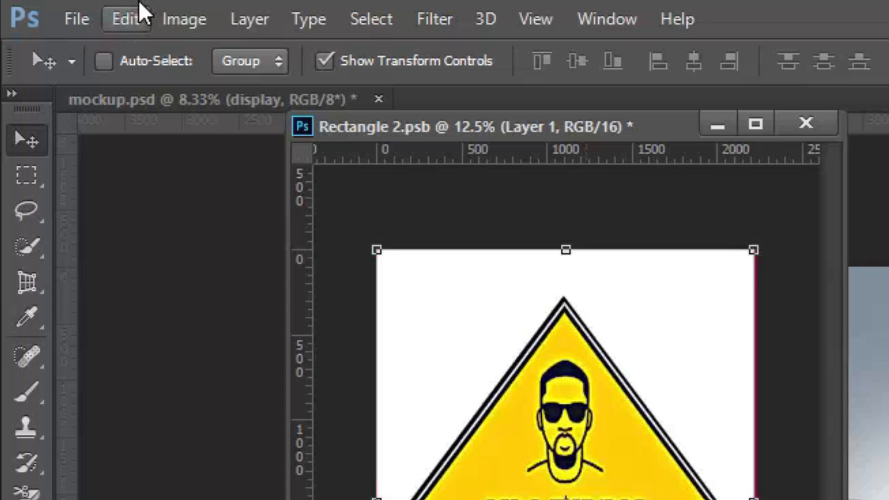
# - Save Rectangle 2.psb to update the tablet screen in the mockup and close it
pyautogui.click(36, 8)
pyautogui.click(159, 244)
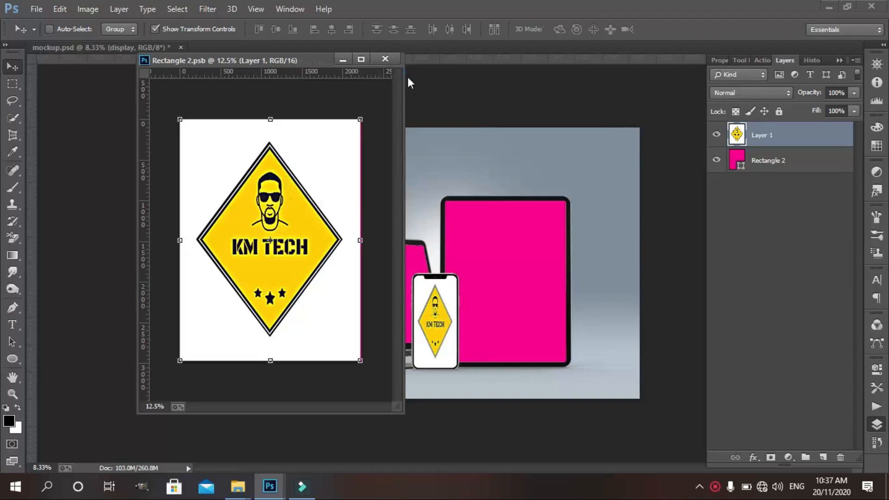
pyautogui.click(392, 60)
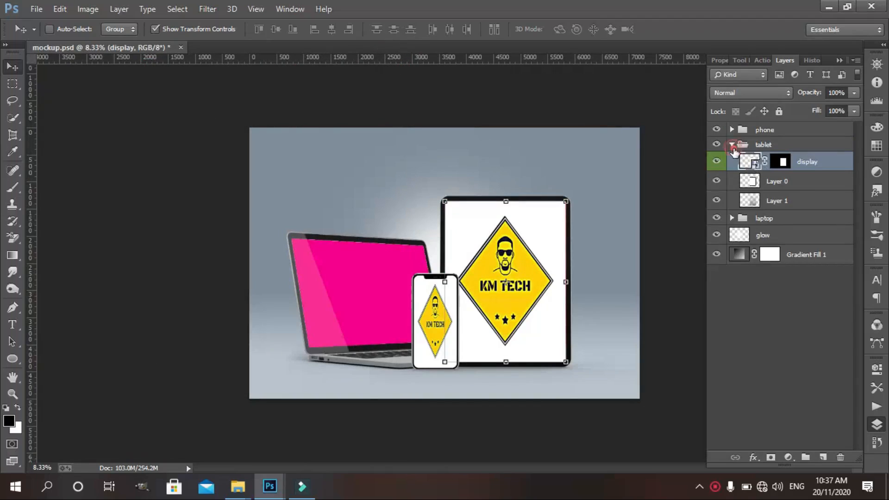
# - Collapse the tablet group and open the display smart object from the laptop group for editing
pyautogui.click(733, 146)
pyautogui.click(732, 159)
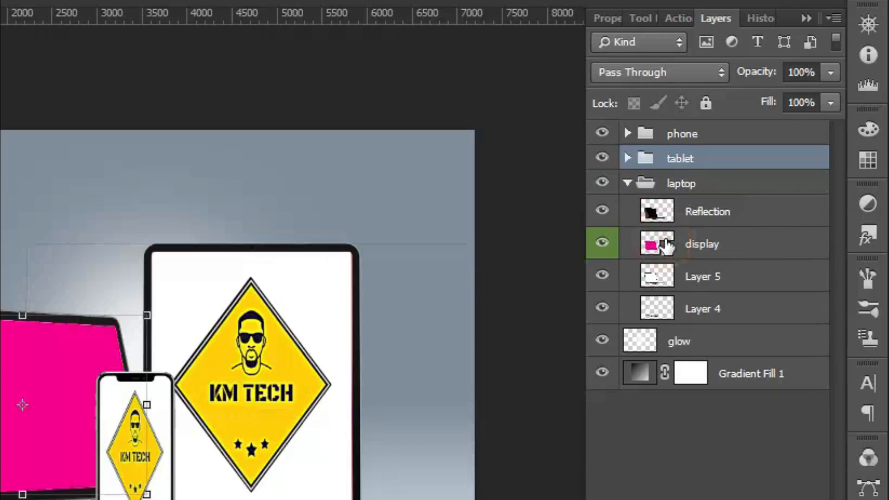
pyautogui.click(667, 245)
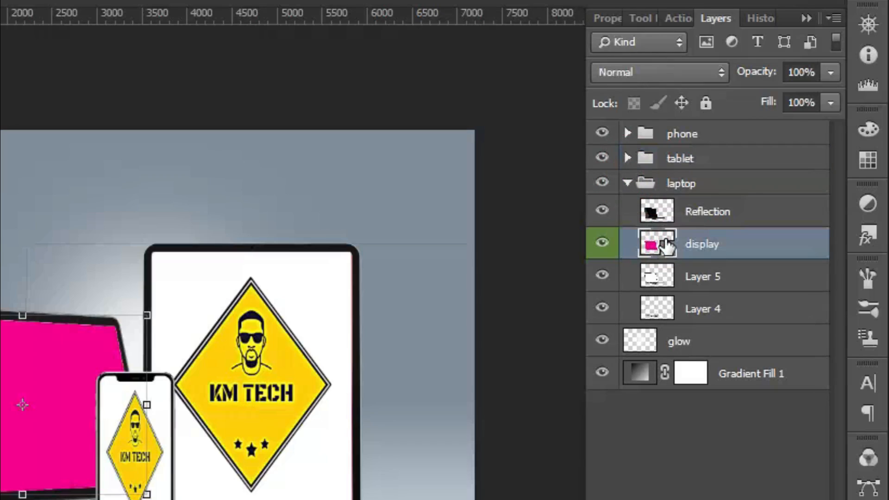
pyautogui.doubleClick(667, 246)
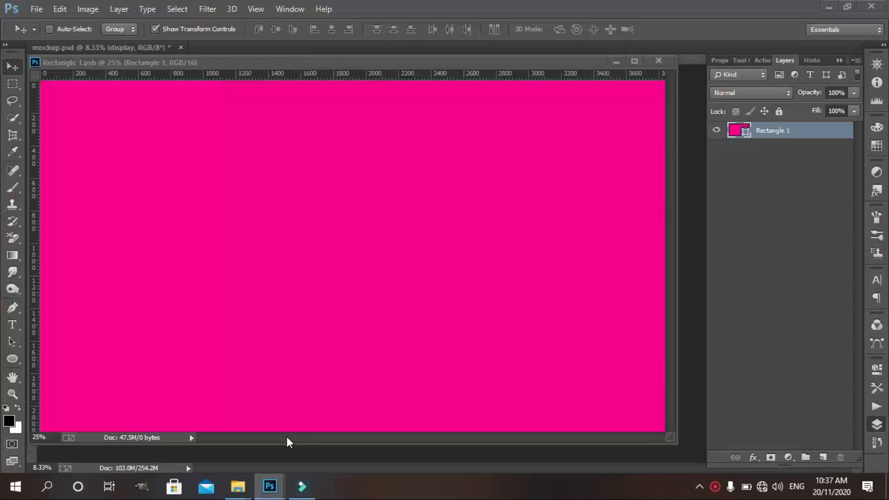
# - Copy the KM TECH logo from final logo 1.jpg into the laptop's Rectangle 1.psb and stretch it to fill the canvas
pyautogui.moveTo(487, 238); pyautogui.dragTo(250, 300)
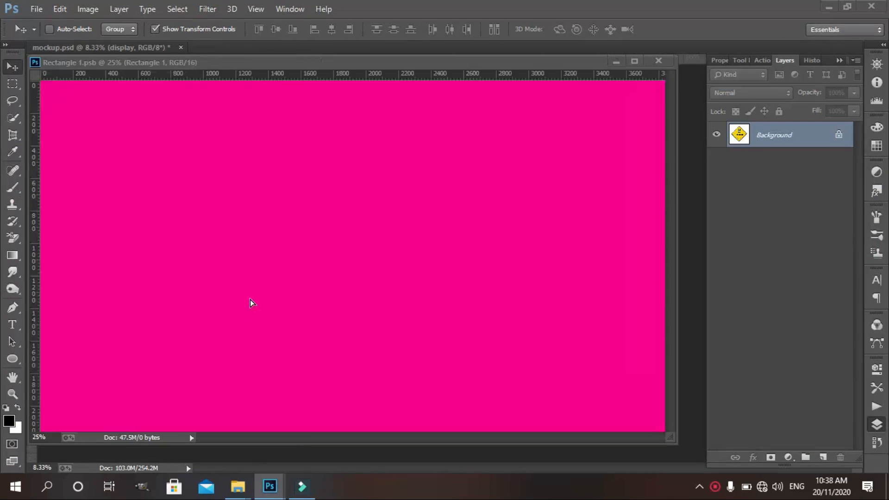
pyautogui.hotkey('ctrl', '-')
pyautogui.hotkey('ctrl', '-')
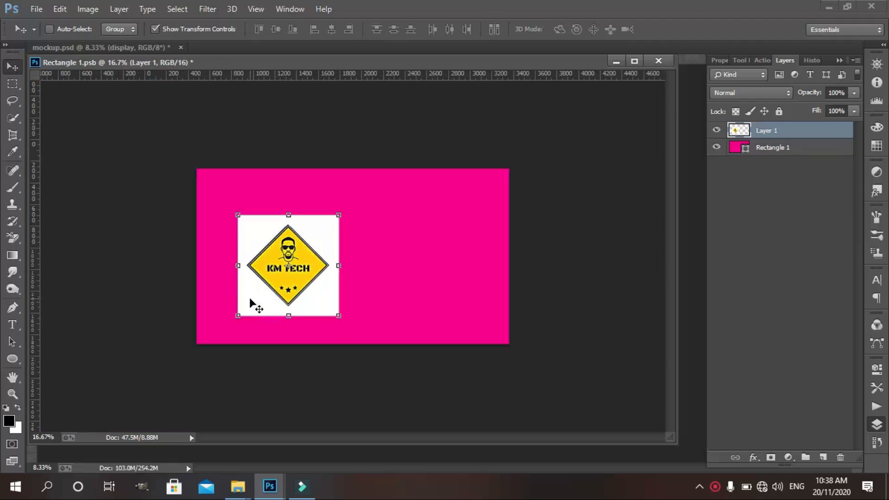
pyautogui.moveTo(341, 265); pyautogui.dragTo(508, 265)
pyautogui.moveTo(375, 213); pyautogui.dragTo(381, 170)
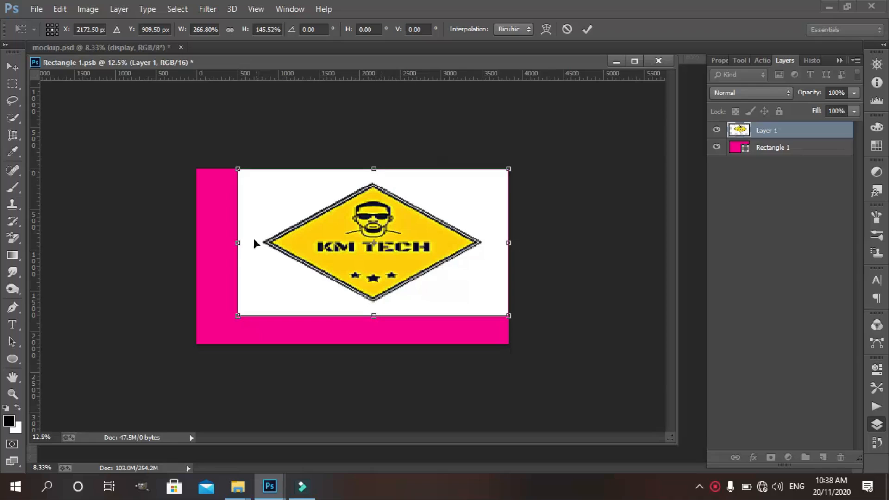
pyautogui.moveTo(235, 246); pyautogui.dragTo(197, 246)
pyautogui.moveTo(360, 322); pyautogui.dragTo(360, 349)
pyautogui.press('Return')
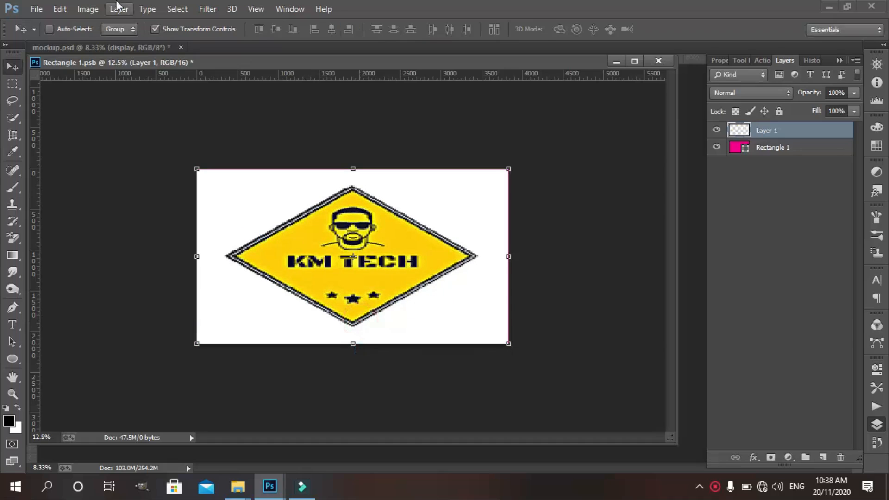
# - Save Rectangle 1.psb to update the laptop screen, then close it and final logo 1.jpg
pyautogui.click(37, 8)
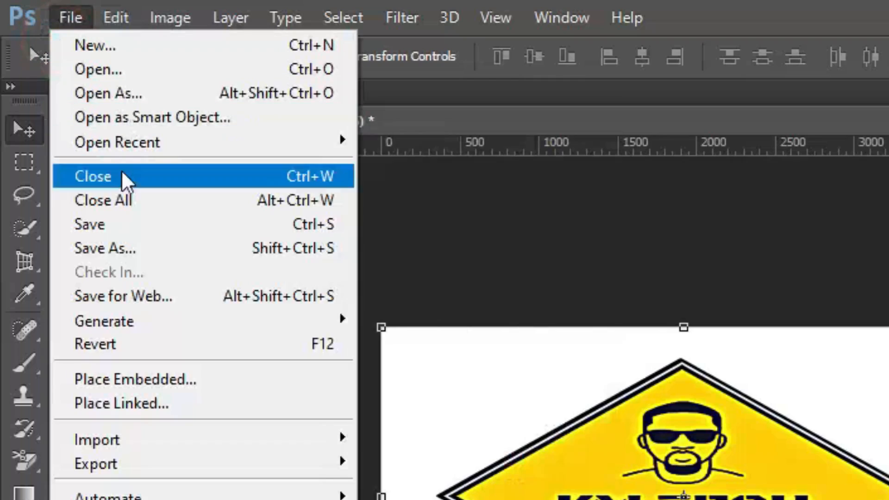
pyautogui.click(142, 225)
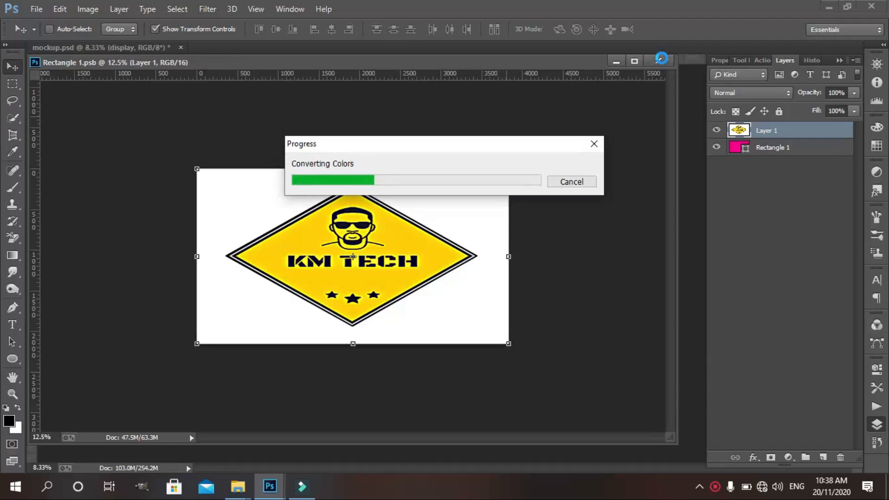
pyautogui.click(661, 61)
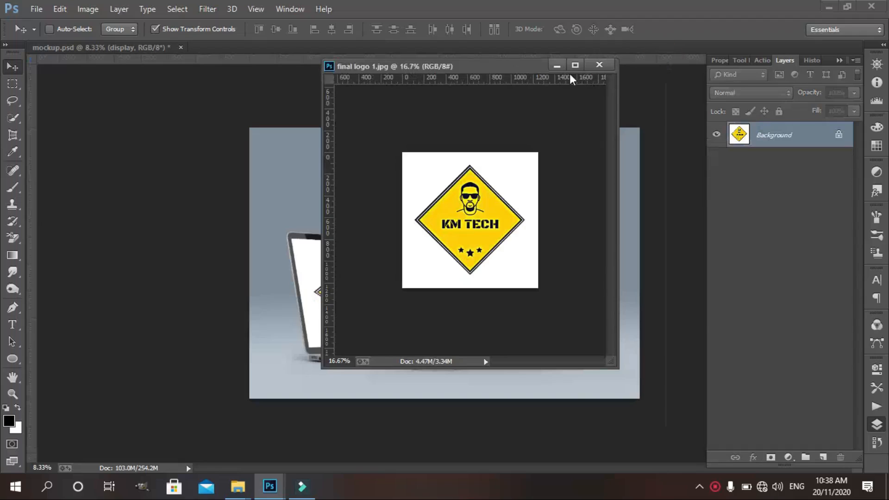
pyautogui.click(599, 65)
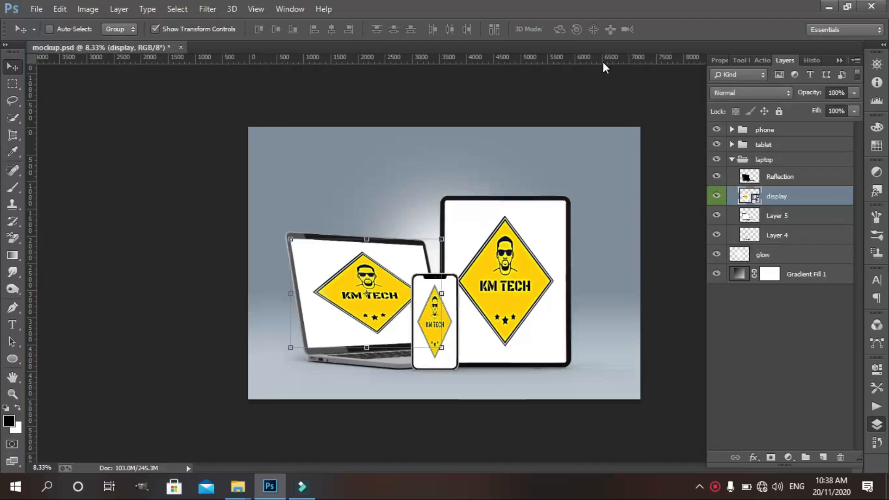
pyautogui.hotkey('ctrl', '+')
pyautogui.hotkey('ctrl', '+')
pyautogui.hotkey('ctrl', '-')
pyautogui.hotkey('ctrl', '-')
pyautogui.hotkey('ctrl', '+')
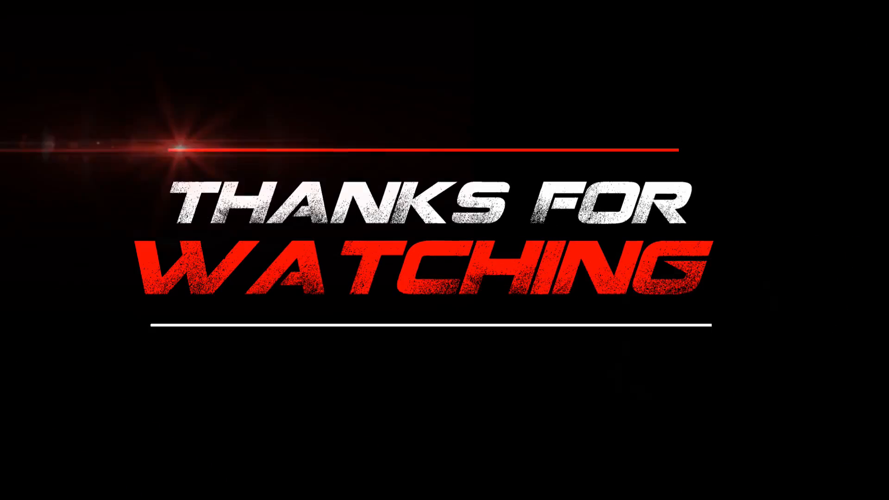